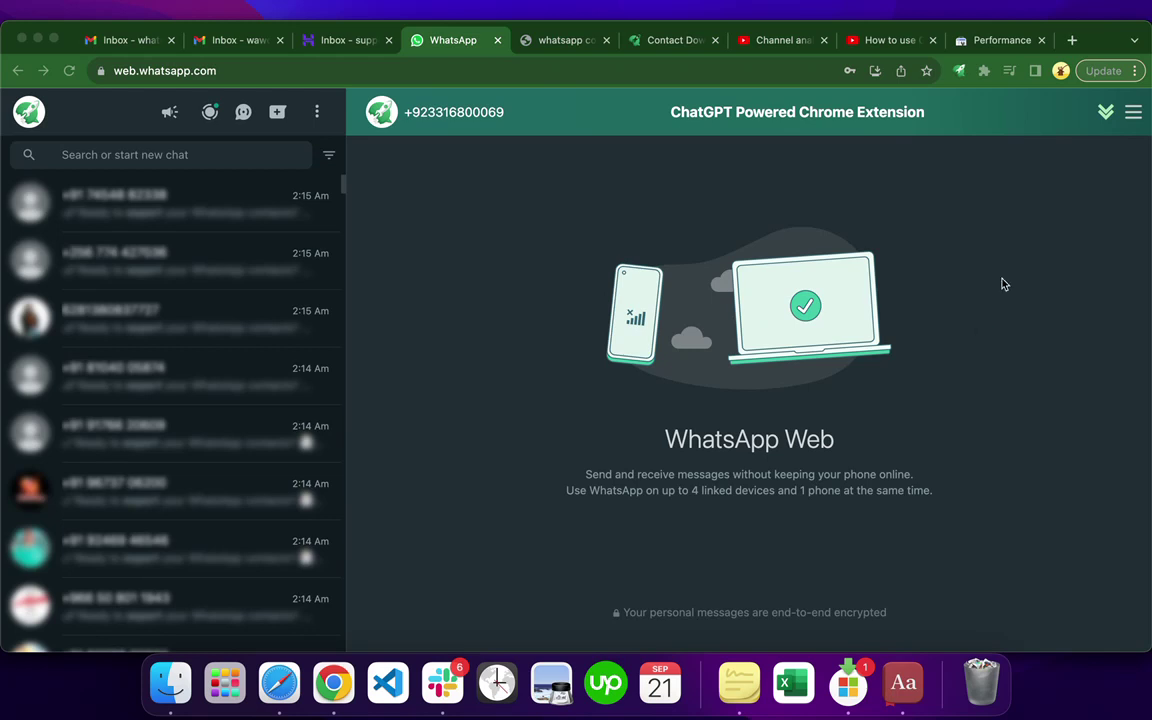
Expand the WAWCD panel from its header icon, glance at the wawcd.com tab, and return to WhatsApp.
{"action": "left_click", "coordinate": [1104, 114]}
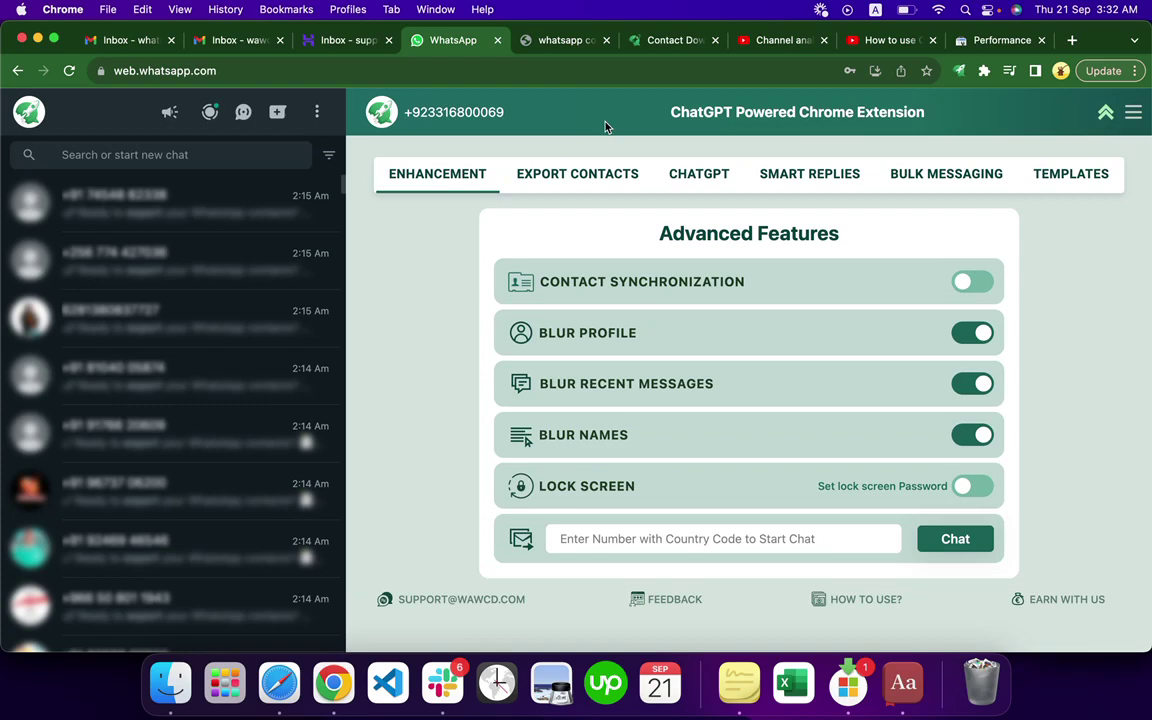
{"action": "left_click", "coordinate": [640, 42]}
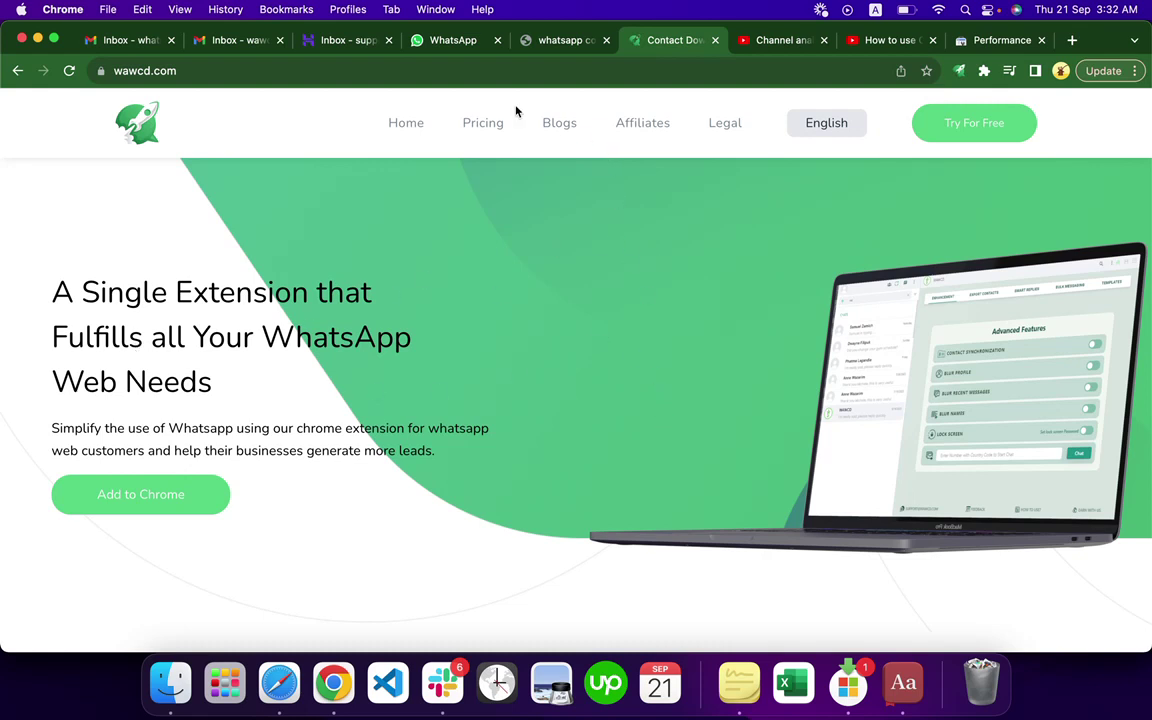
{"action": "left_click", "coordinate": [404, 43]}
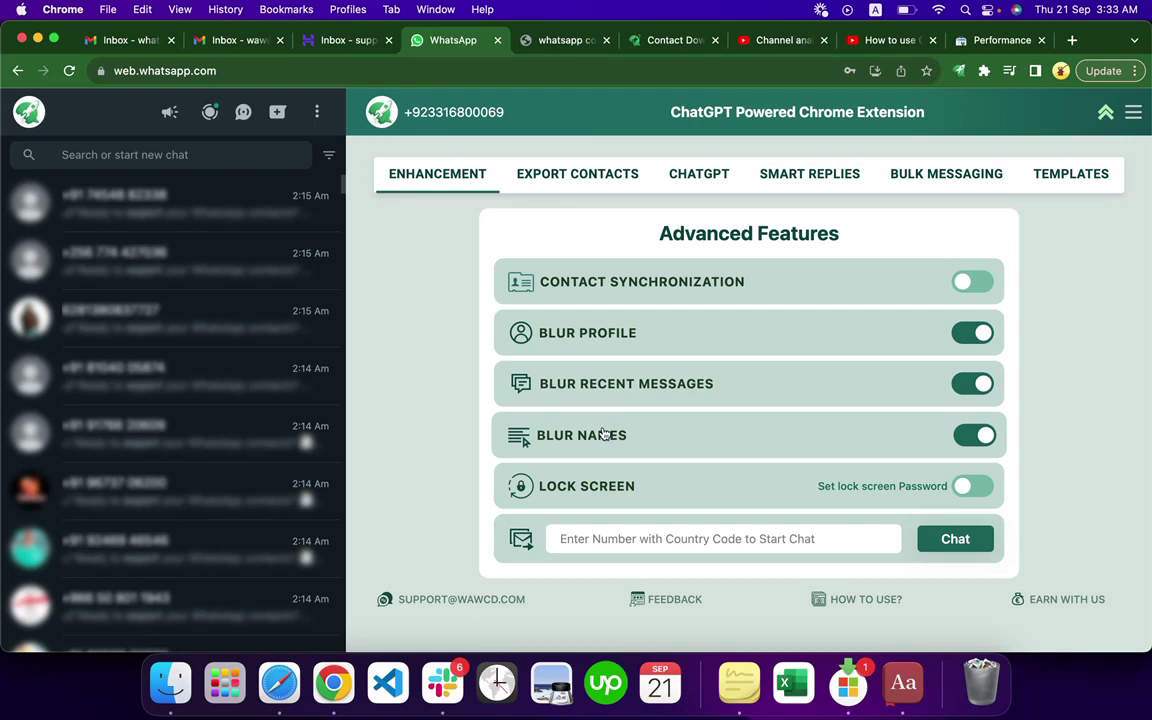
Go from the Export Contacts view to the Bulk Messaging panel.
{"action": "left_click", "coordinate": [560, 175]}
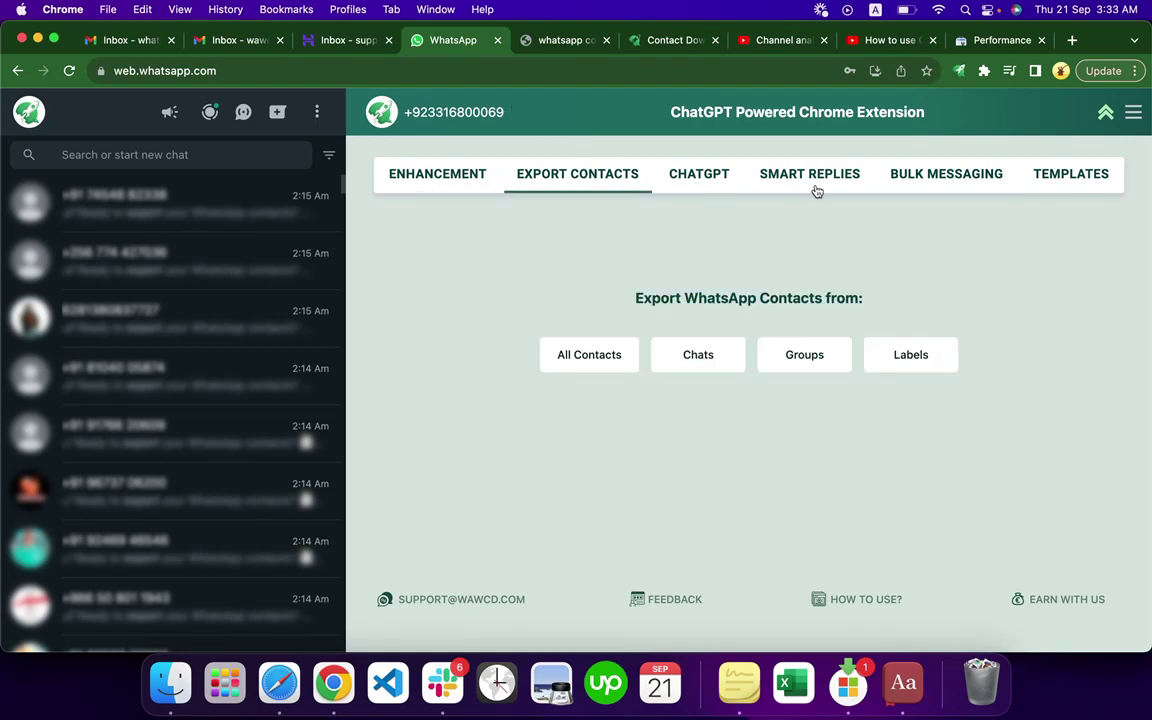
{"action": "left_click", "coordinate": [905, 178]}
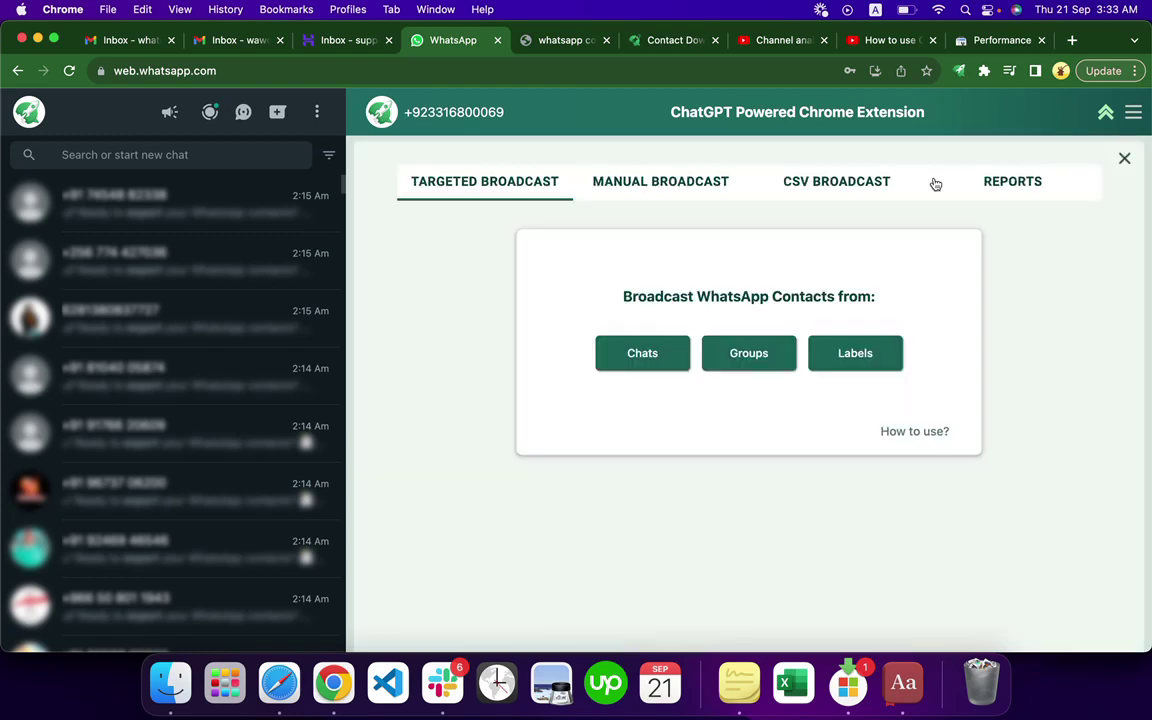
Try the Manual Broadcast numbers field, then Targeted Broadcast's Chats option, and back out.
{"action": "left_click", "coordinate": [684, 192]}
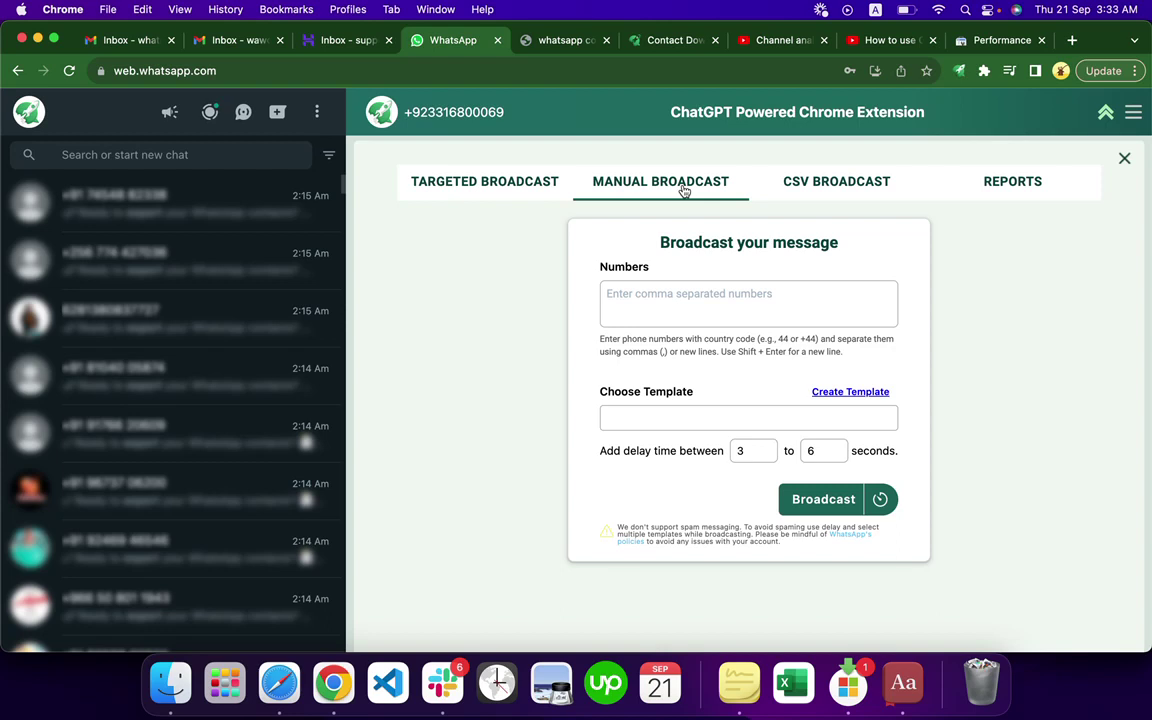
{"action": "left_click", "coordinate": [690, 298]}
{"action": "left_click", "coordinate": [476, 181]}
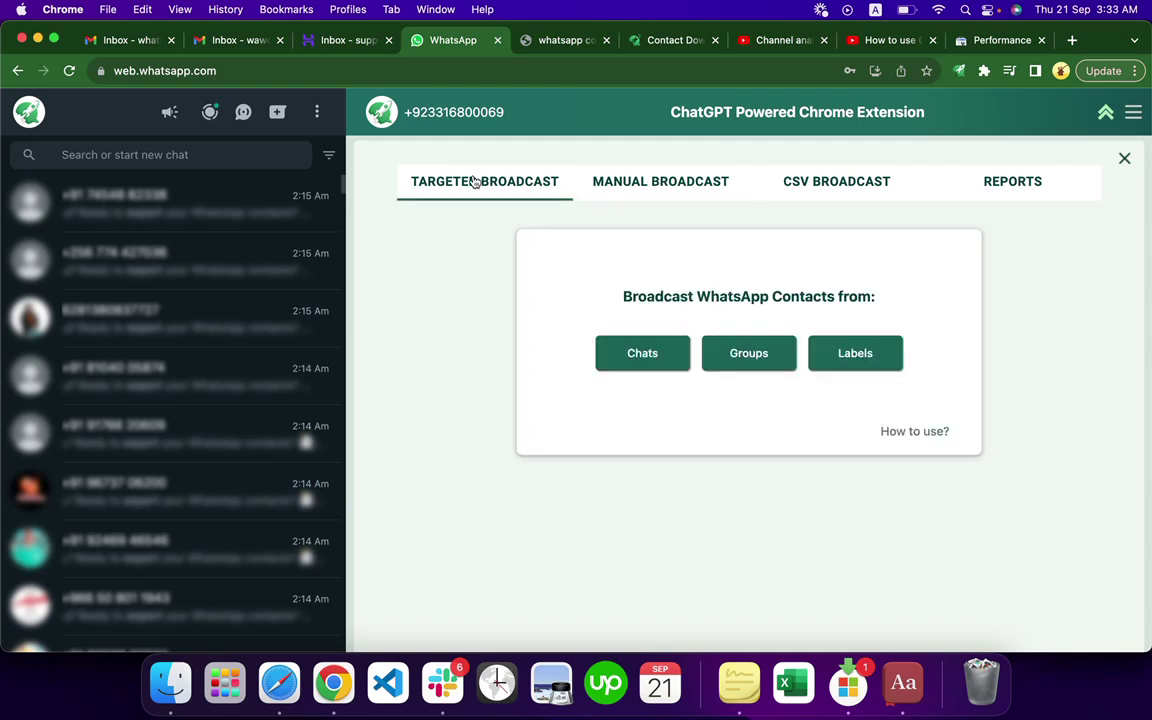
{"action": "left_click", "coordinate": [642, 360]}
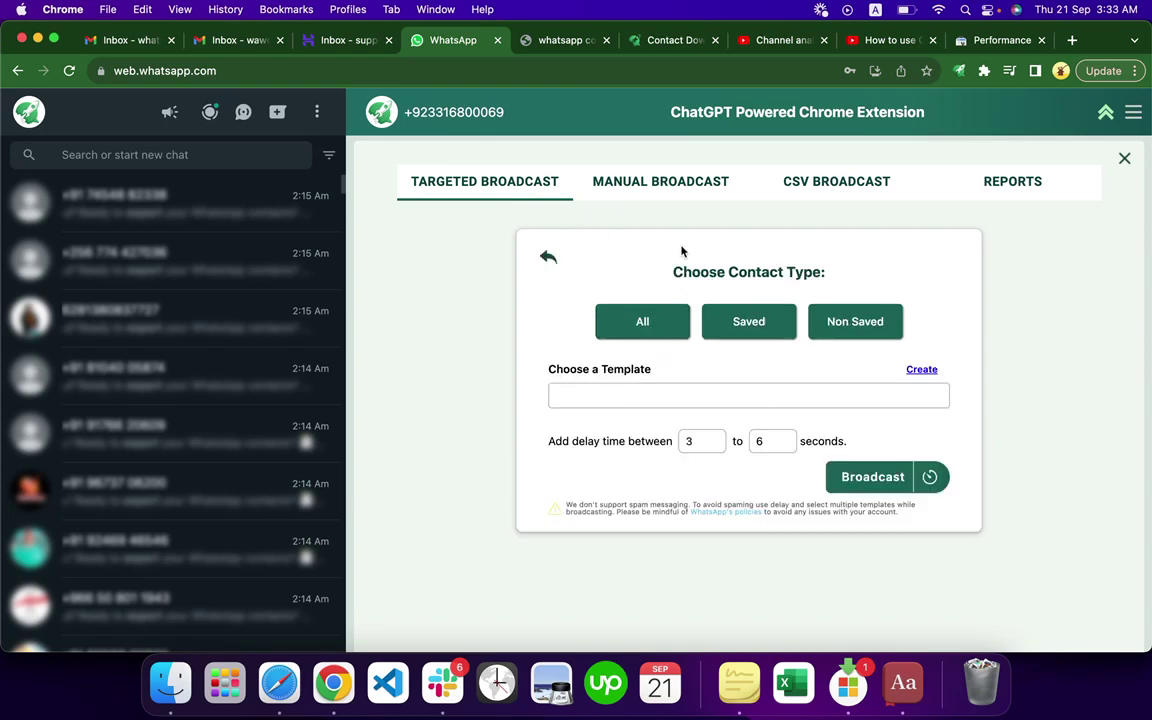
{"action": "left_click", "coordinate": [548, 258]}
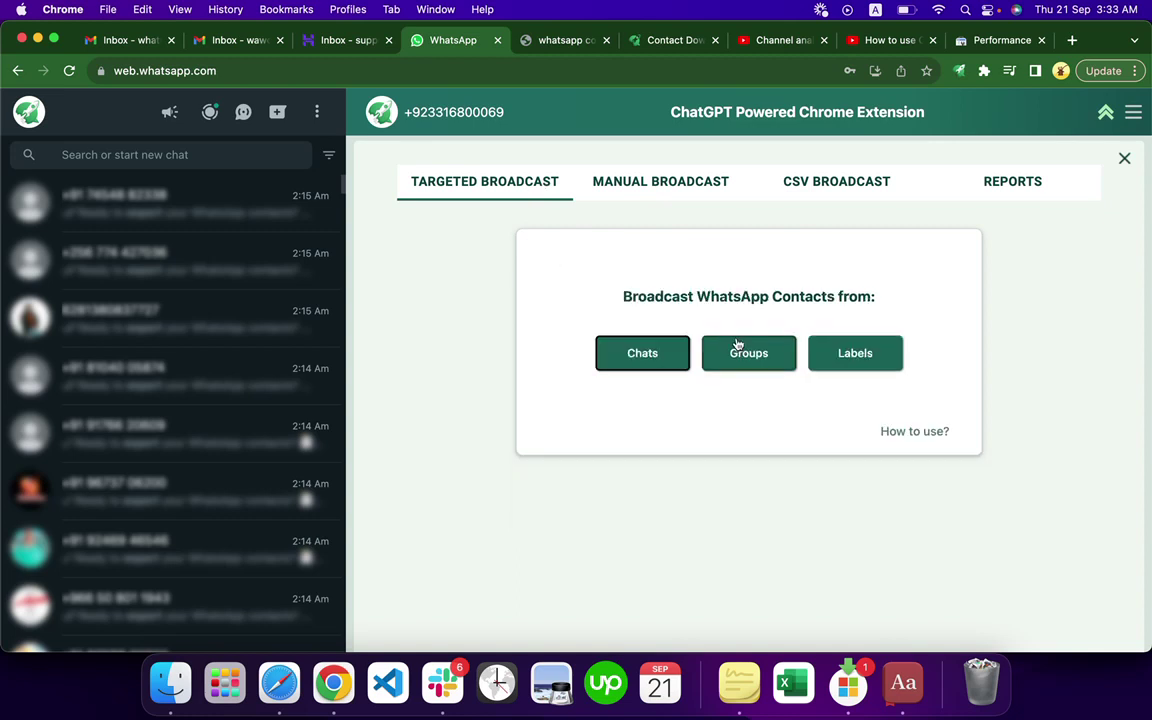
Browse the Manual Broadcast and CSV Broadcast forms, ending on Broadcast Reports.
{"action": "left_click", "coordinate": [658, 184]}
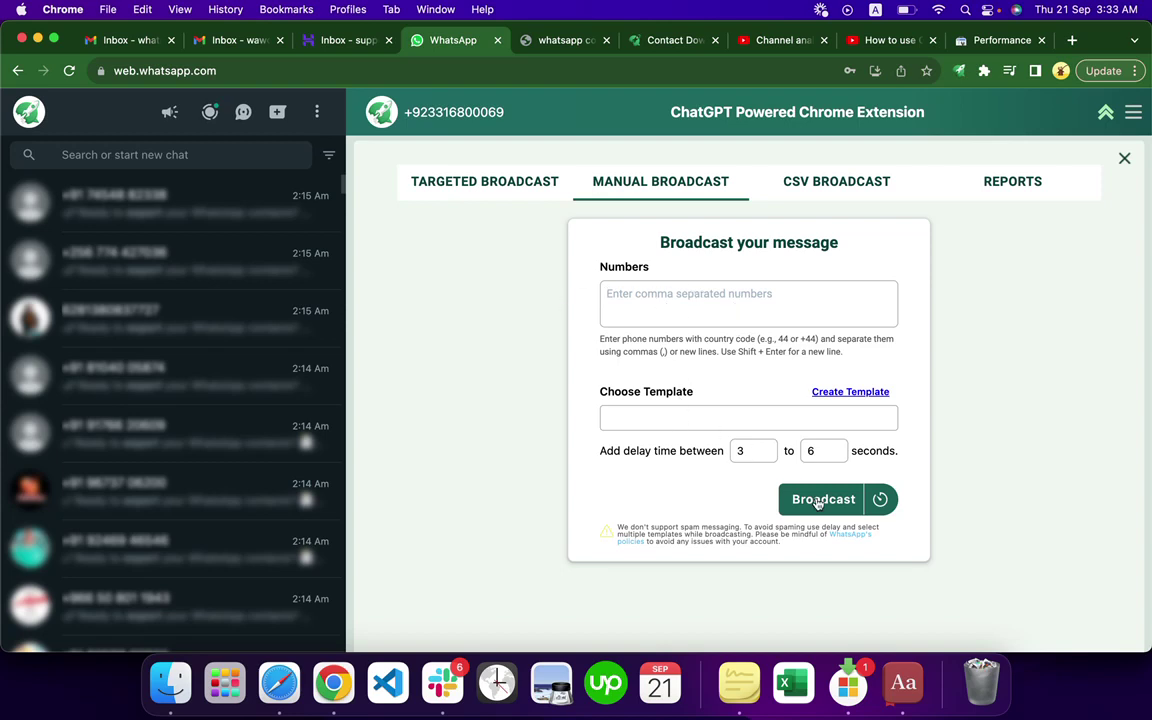
{"action": "left_click", "coordinate": [821, 196]}
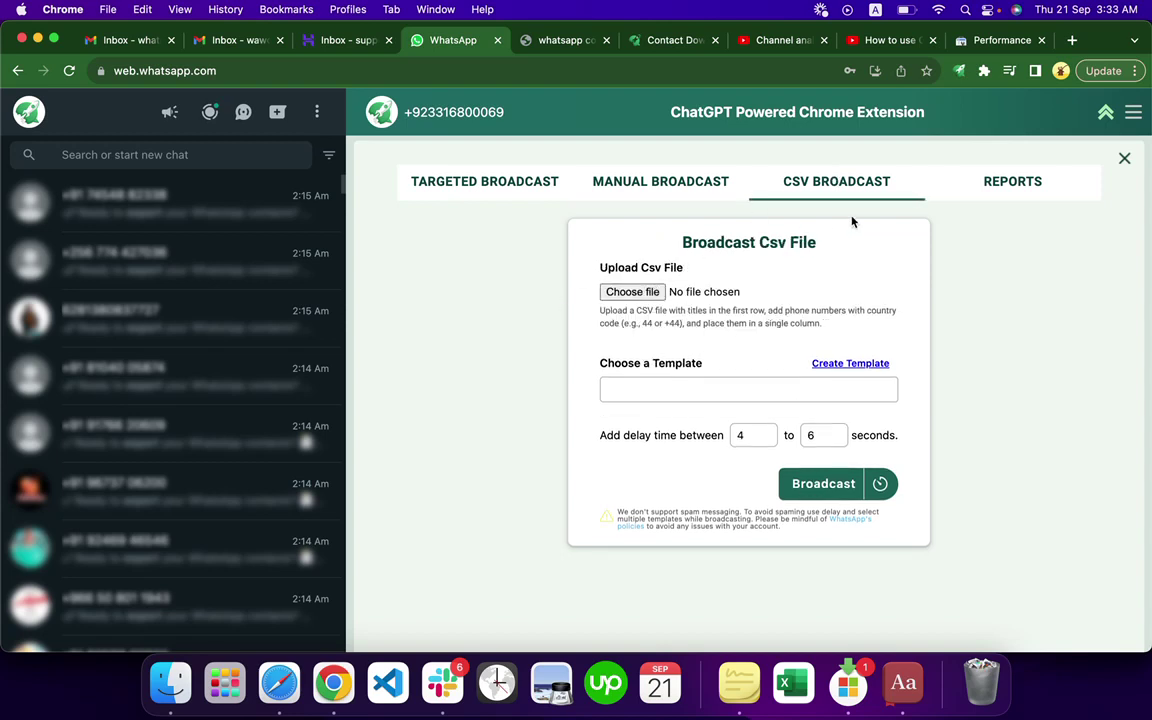
{"action": "left_click", "coordinate": [1010, 186]}
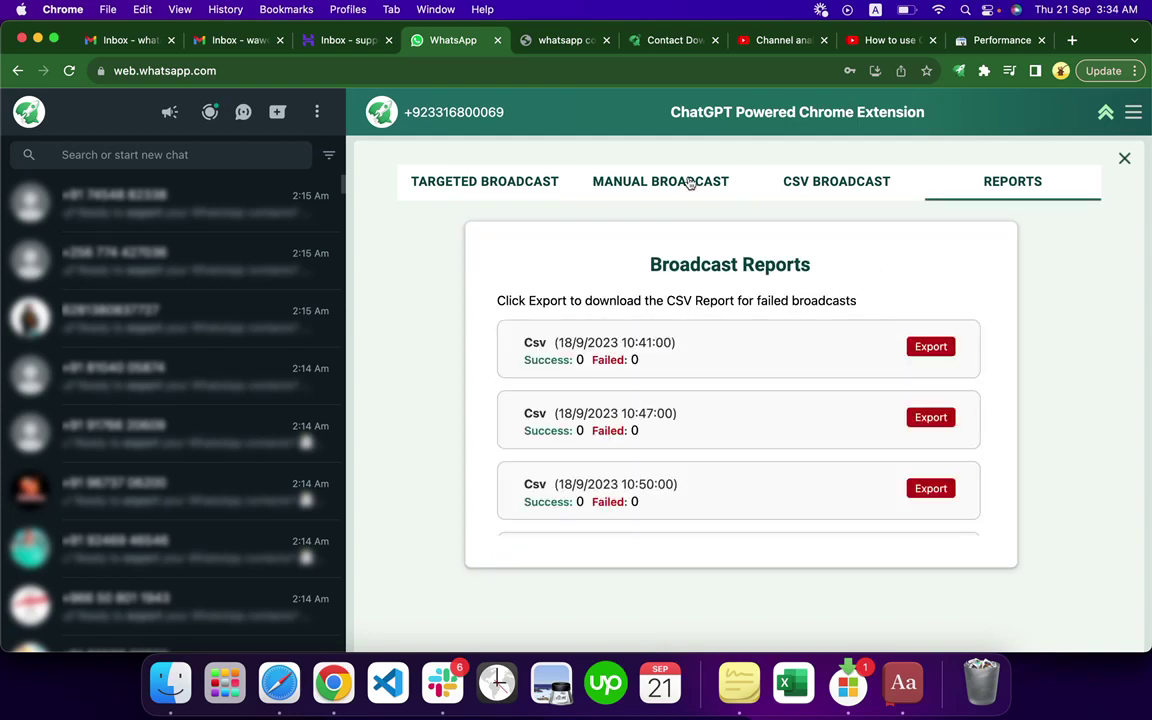
Switch between Manual Broadcast and Reports, settling on the empty Manual Broadcast form.
{"action": "left_click", "coordinate": [689, 184]}
{"action": "left_click", "coordinate": [1027, 183]}
{"action": "left_click", "coordinate": [632, 181]}
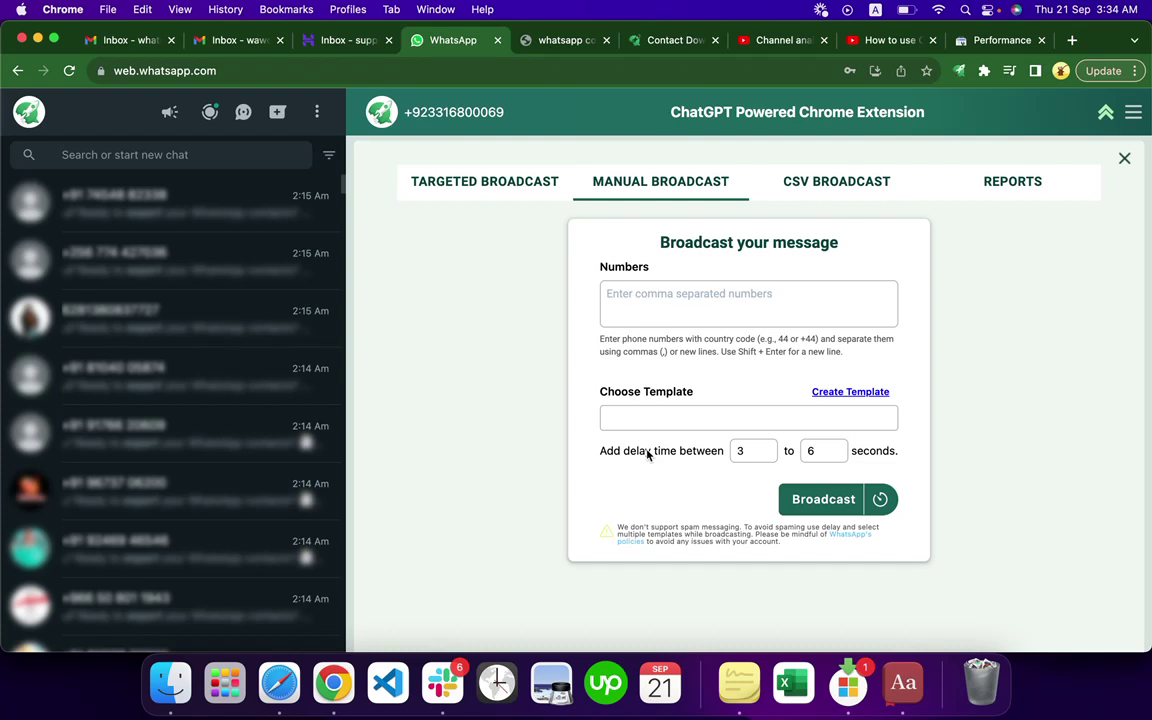
Raise the broadcast delay to a minimum of 6 and maximum of 9 seconds.
{"action": "double_click", "coordinate": [764, 448]}
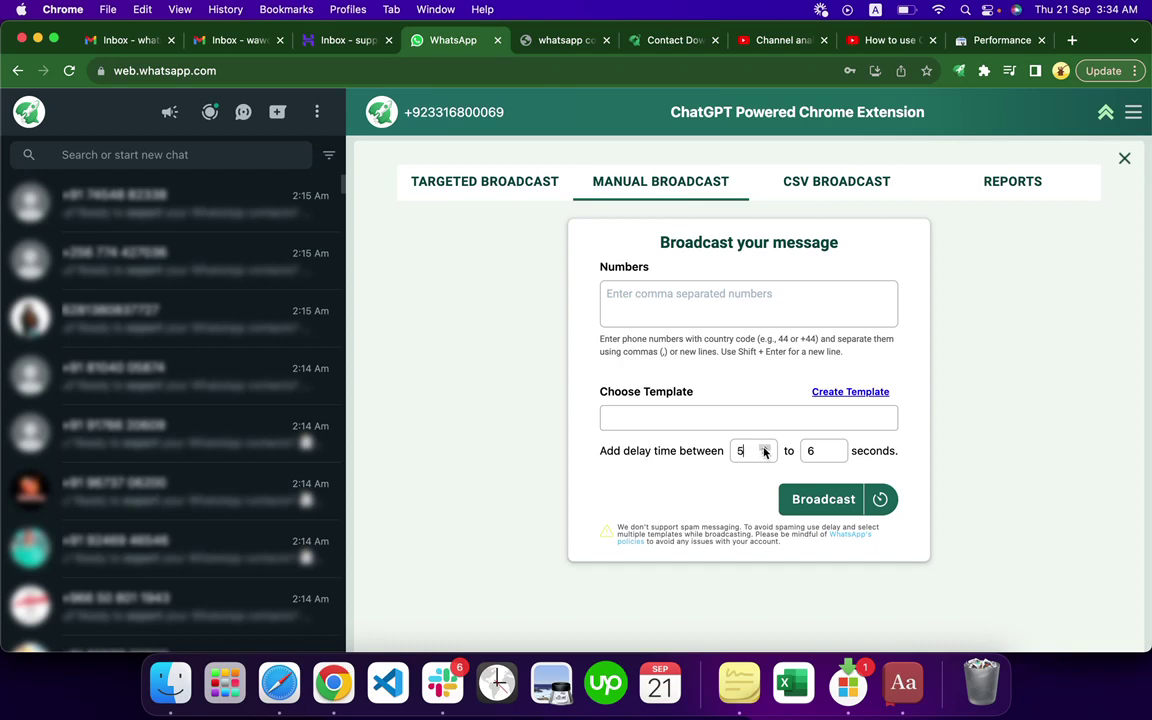
{"action": "double_click", "coordinate": [836, 448]}
{"action": "left_click", "coordinate": [715, 452]}
Add wawcd touchup1, WAWCD camp2, image and Greetings from the Choose Template list.
{"action": "left_click", "coordinate": [640, 414]}
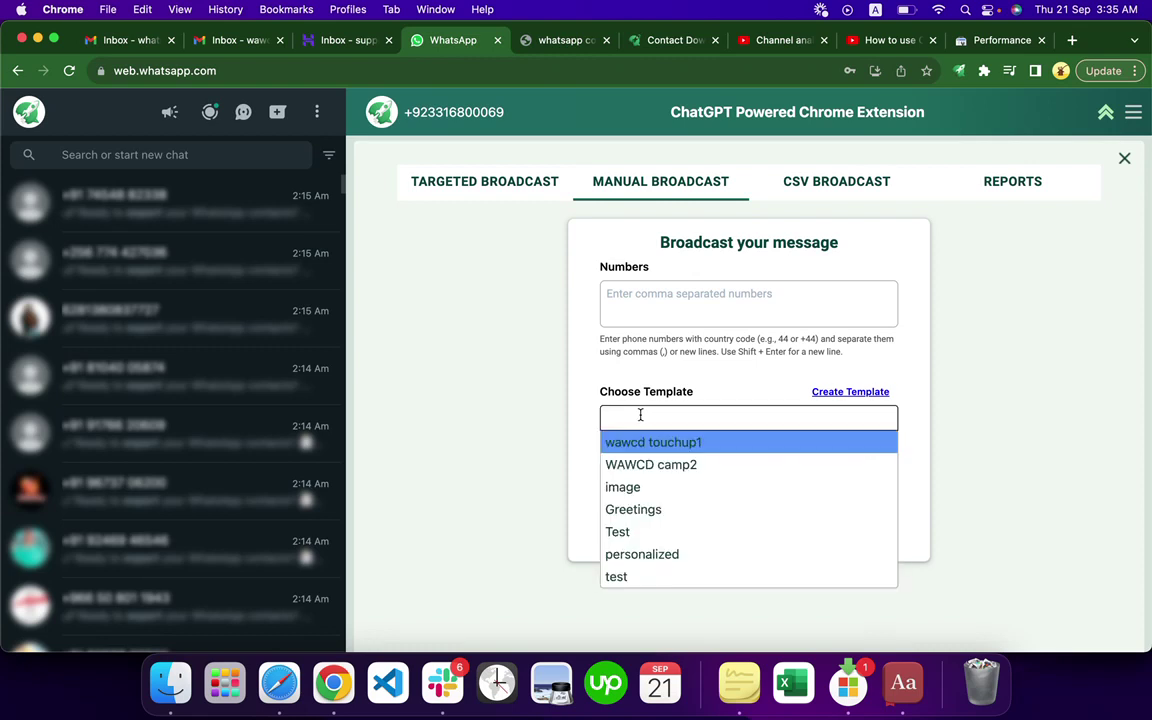
{"action": "left_click", "coordinate": [657, 443]}
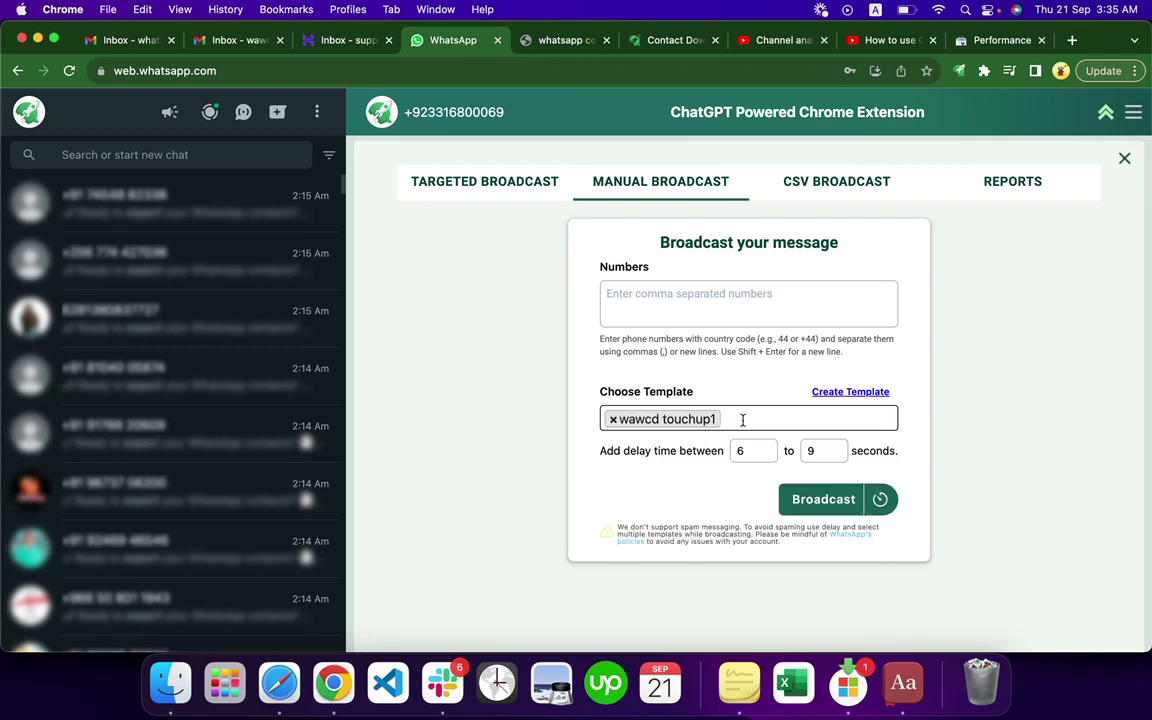
{"action": "left_click", "coordinate": [743, 419]}
{"action": "left_click", "coordinate": [725, 465]}
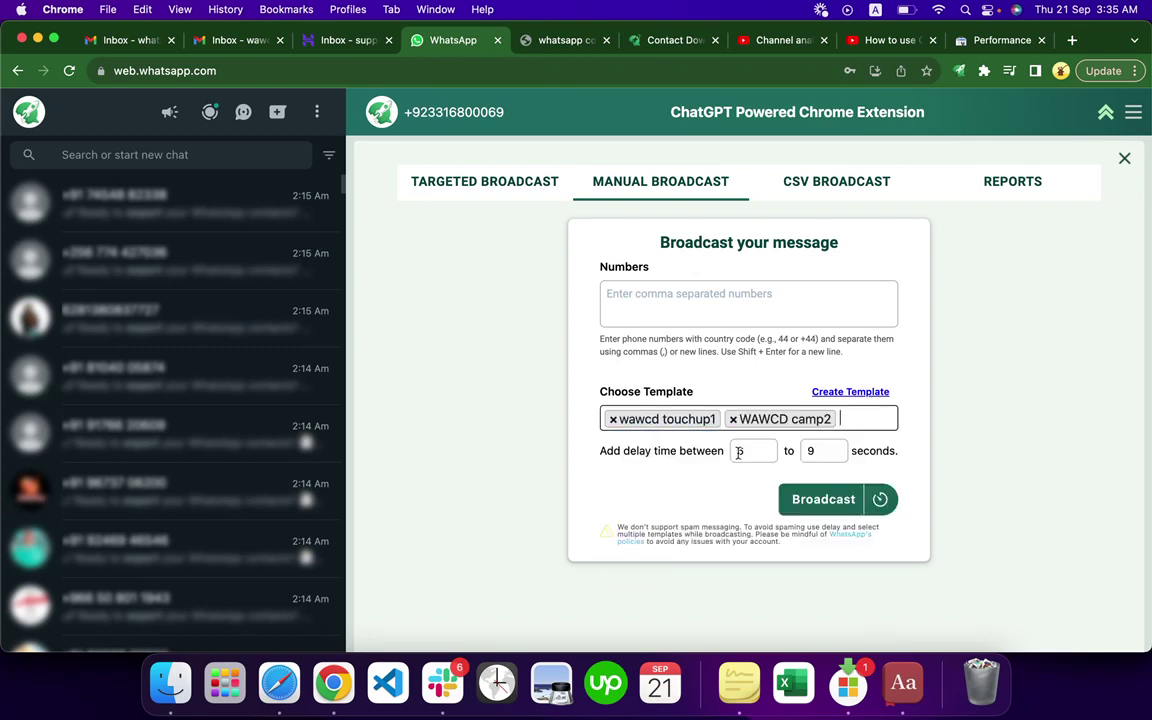
{"action": "left_click", "coordinate": [843, 418]}
{"action": "left_click", "coordinate": [766, 486]}
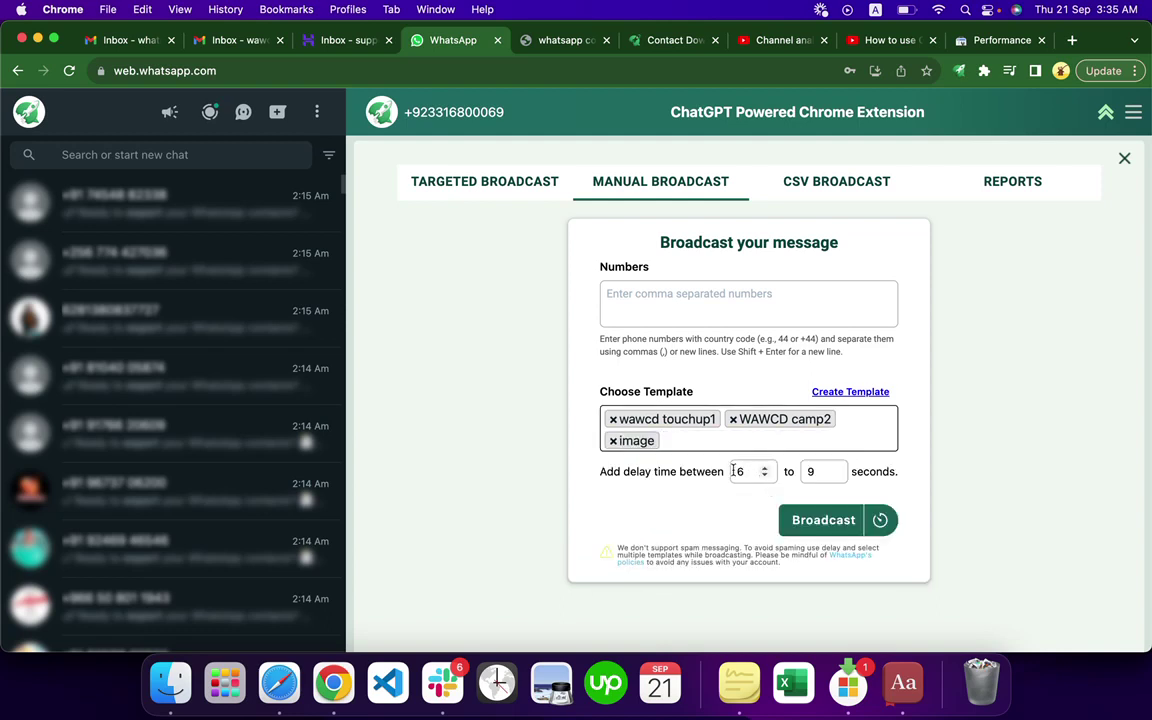
{"action": "left_click", "coordinate": [688, 430]}
{"action": "left_click", "coordinate": [700, 527]}
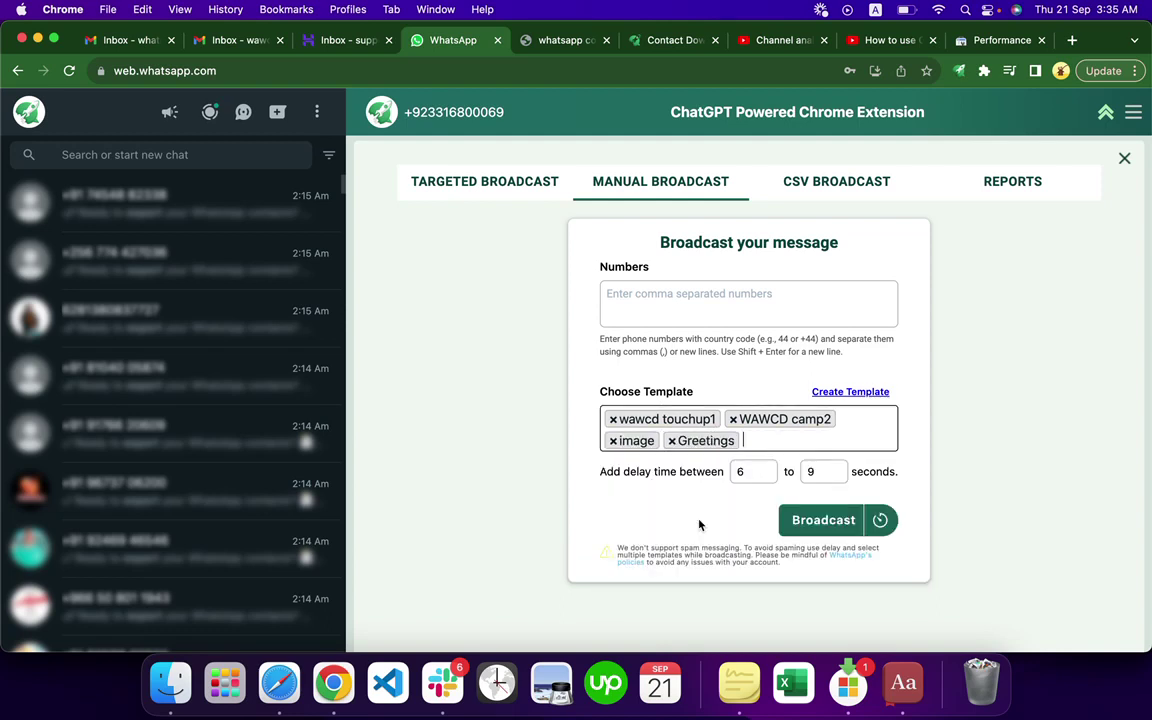
{"action": "left_click", "coordinate": [732, 295]}
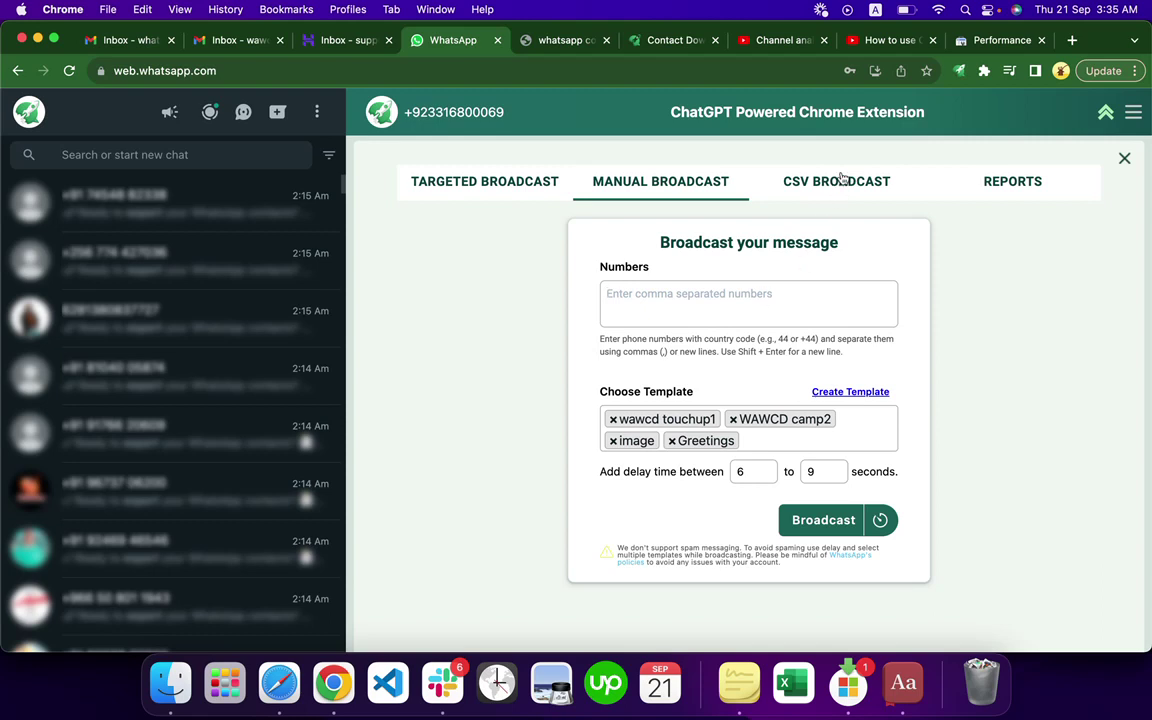
{"action": "left_click", "coordinate": [757, 170]}
{"action": "left_click", "coordinate": [686, 185]}
Switch to the wawcd.com homepage tab.
{"action": "left_click", "coordinate": [640, 41]}
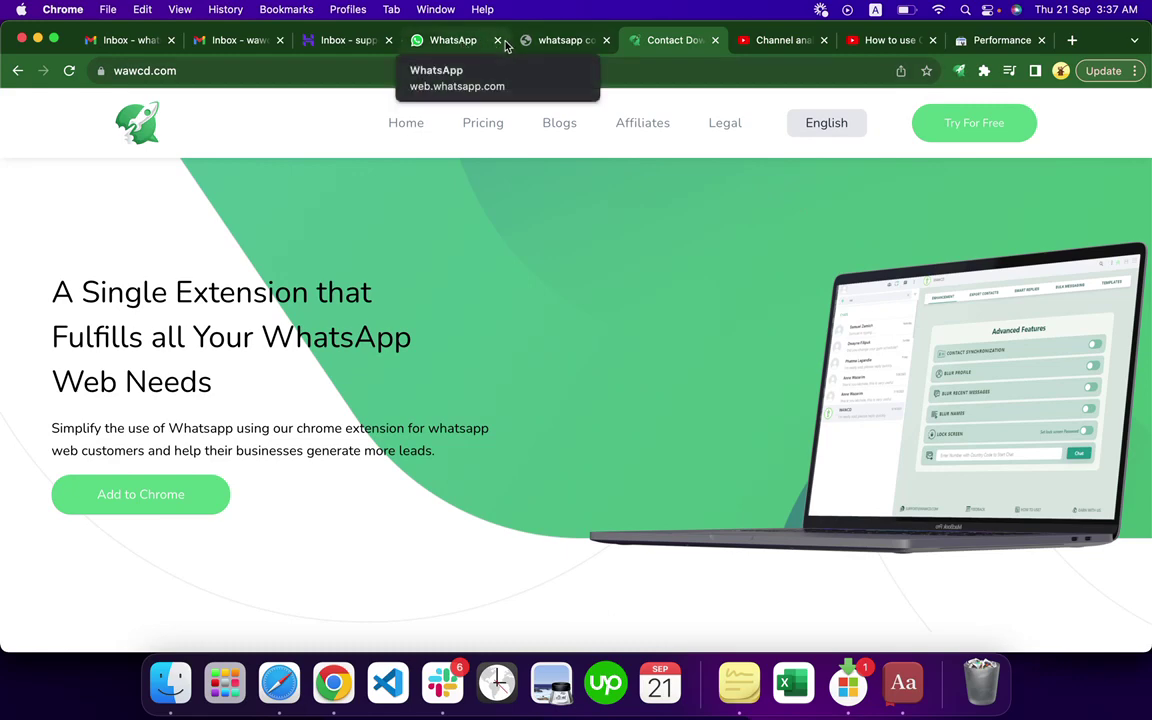
Return to WhatsApp and close the bulk messaging panel to reveal Export Contacts.
{"action": "left_click", "coordinate": [460, 43]}
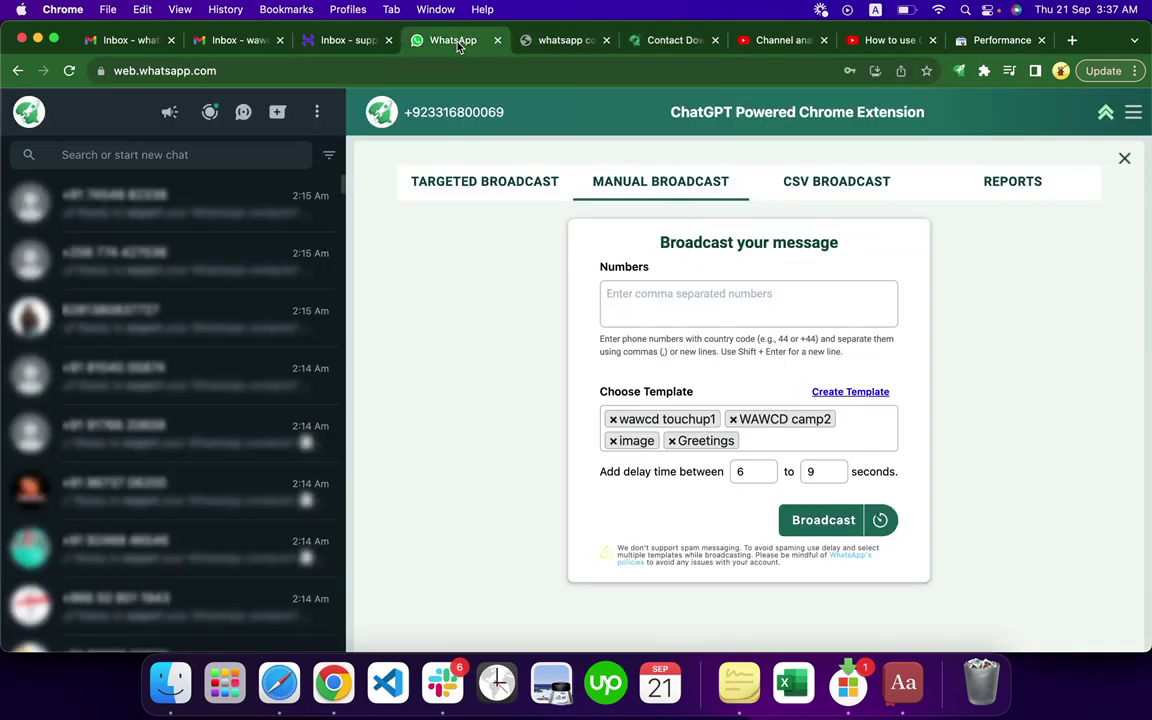
{"action": "left_click", "coordinate": [1124, 158]}
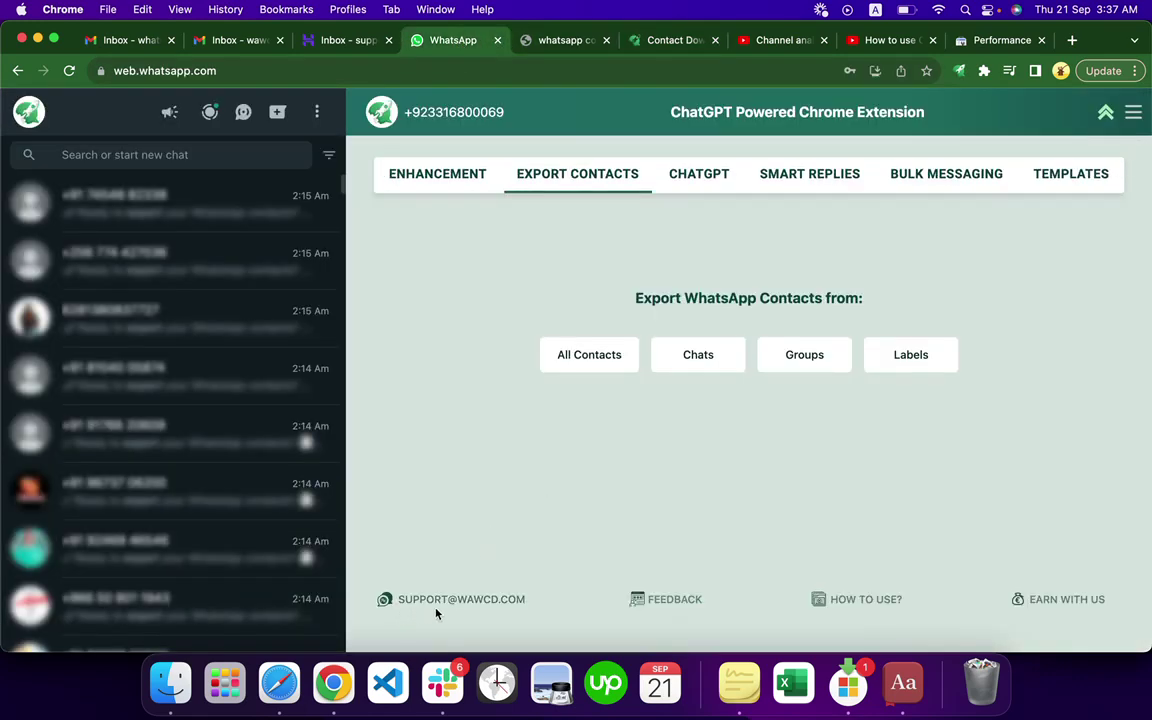